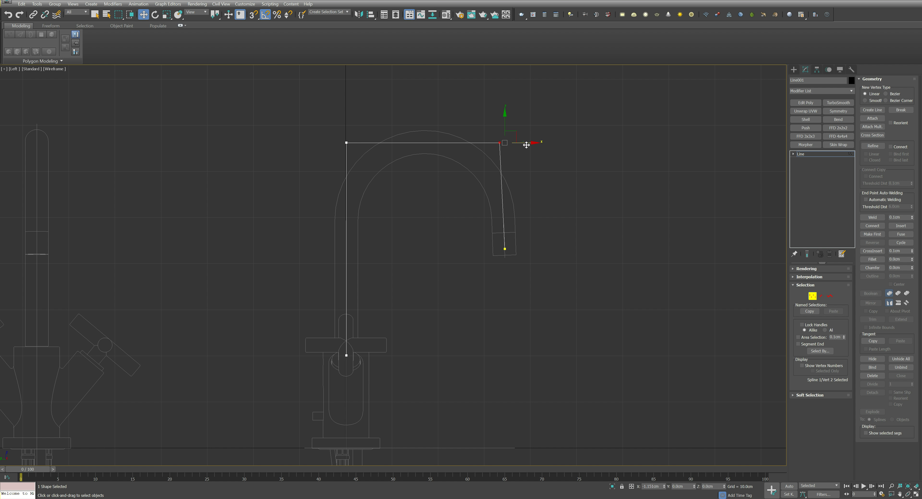
Step: Align the line's spout-end vertex and upper corner vertex with the centre of the faucet reference's outlet
scroll(497, 237, up, 4)
click(508, 239)
scroll(538, 245, down, 1)
middle_drag(533, 210, 531, 268)
click(504, 85)
drag(535, 85, 539, 85)
scroll(347, 93, down, 2)
Step: Fillet the line's two upper corners into a full arch and weld the overlapping vertices at its peak
drag(210, 86, 261, 93)
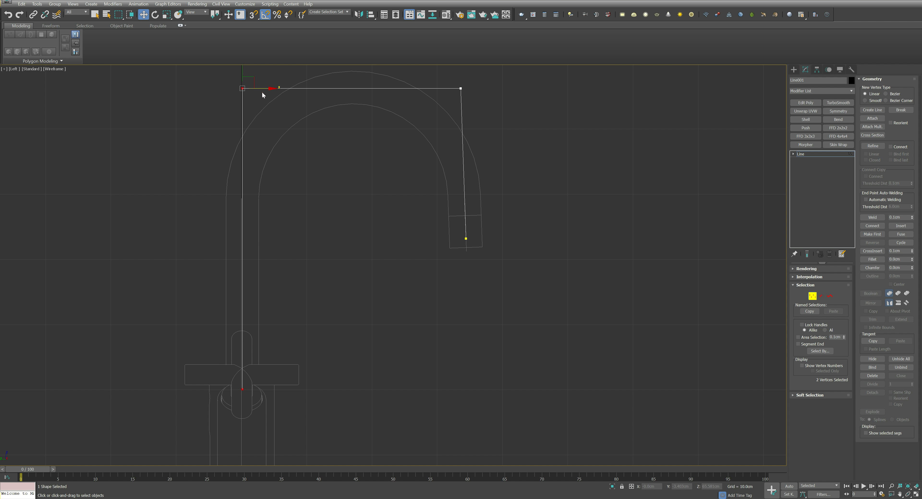
middle_drag(364, 157, 466, 230)
drag(543, 156, 636, 194)
click(872, 259)
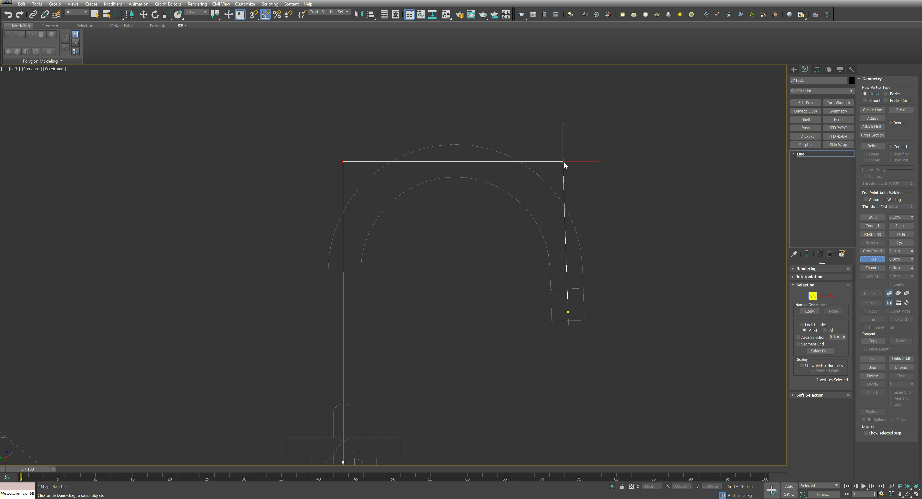
drag(562, 162, 563, 206)
click(872, 217)
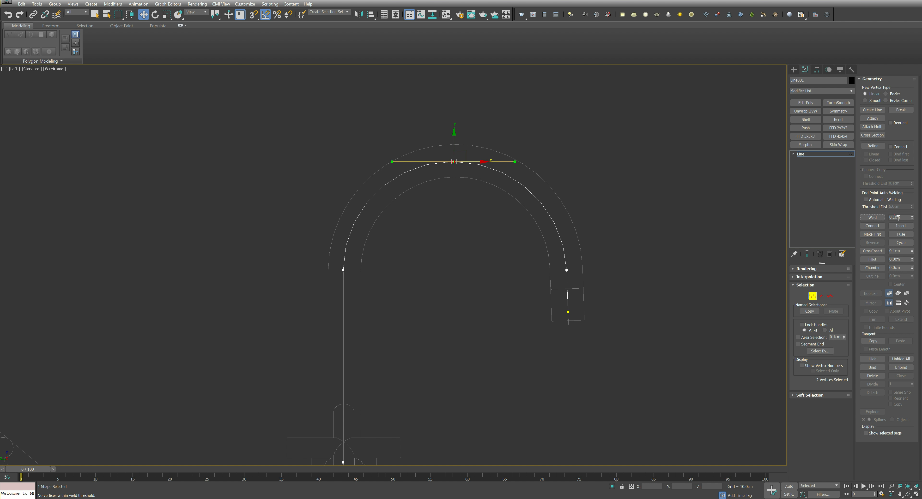
drag(911, 217, 911, 201)
click(872, 217)
Step: Move the whole line onto the front-view faucet reference and set its X position to 0
key(1)
key(alt+w)
middle_drag(628, 176, 634, 174)
drag(649, 146, 431, 146)
click(652, 487)
text(0)
key(Return)
middle_drag(531, 224, 656, 228)
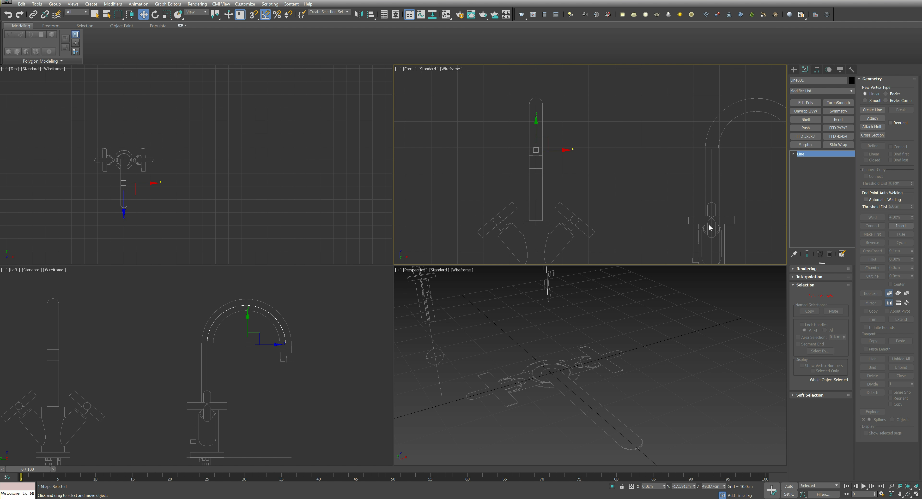
Step: Enable the line's thickness in the viewport and set its radial thickness to about 5.117 cm to match the spout outline
click(806, 269)
click(796, 282)
mouse_move(841, 323)
mouse_down()
mouse_move(841, 308)
mouse_move(841, 326)
mouse_up()
click(210, 415)
key(alt+w)
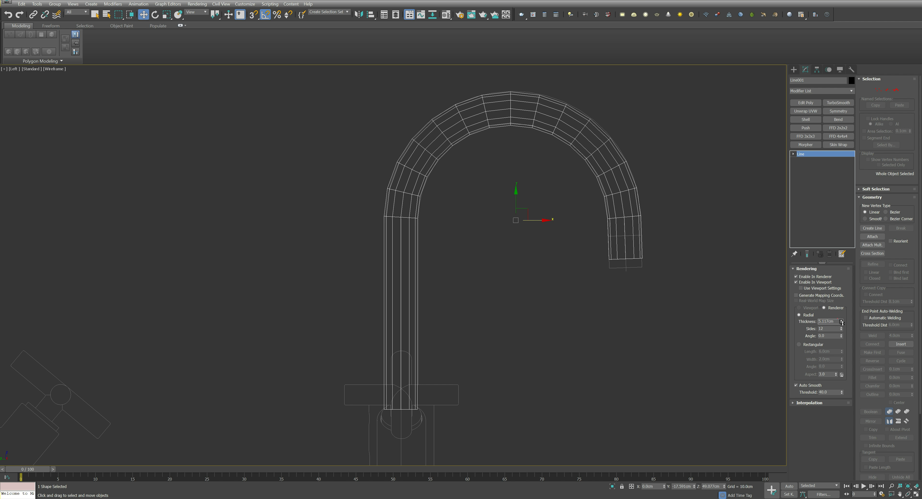
Step: Set the spout line's interpolation steps to 24
click(809, 403)
drag(825, 411, 757, 403)
text(24)
key(Return)
middle_drag(551, 311, 546, 325)
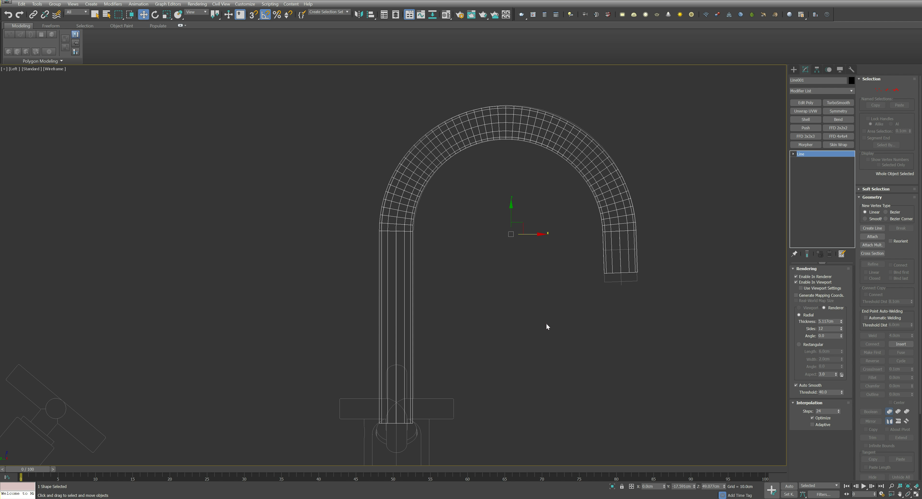
Step: Set the spout pipe's radial sides to 24 and display the pipe in the perspective view
drag(828, 329, 758, 325)
text(24)
key(Return)
key(p)
middle_drag(676, 346, 755, 402)
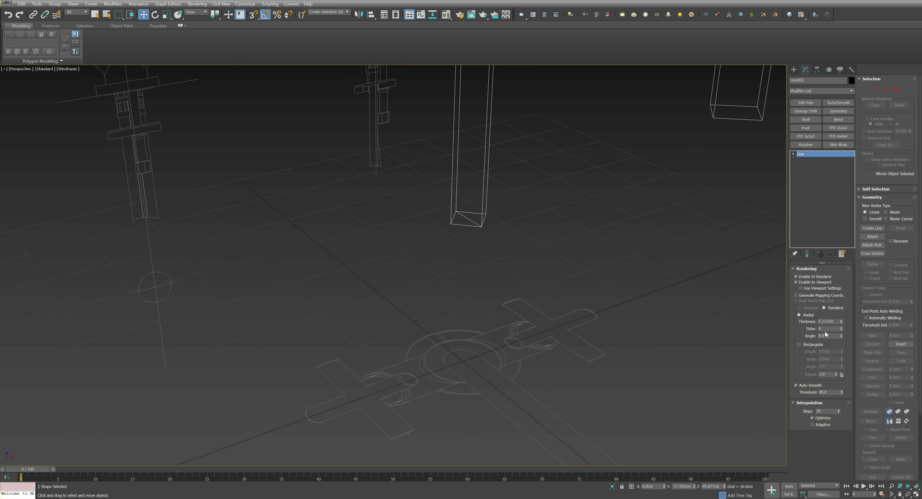
double_click(826, 329)
text(24)
key(Return)
Step: Show the spout pipe shaded, assign the first default material to it and deselect it
key(F3)
scroll(594, 305, down, 3)
key(m)
click(231, 198)
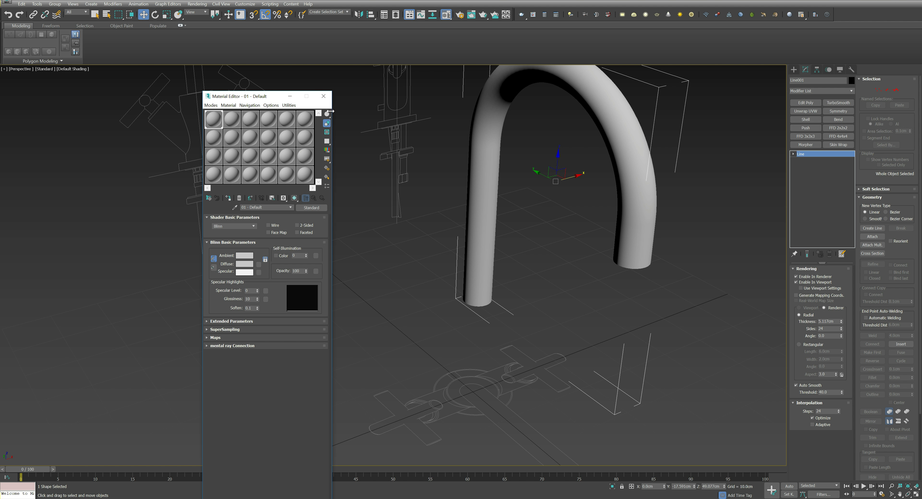
key(m)
mouse_move(508, 217)
alt+middle_down()
mouse_move(463, 196)
mouse_move(438, 229)
mouse_move(375, 249)
alt+middle_up()
scroll(437, 229, up, 3)
click(374, 249)
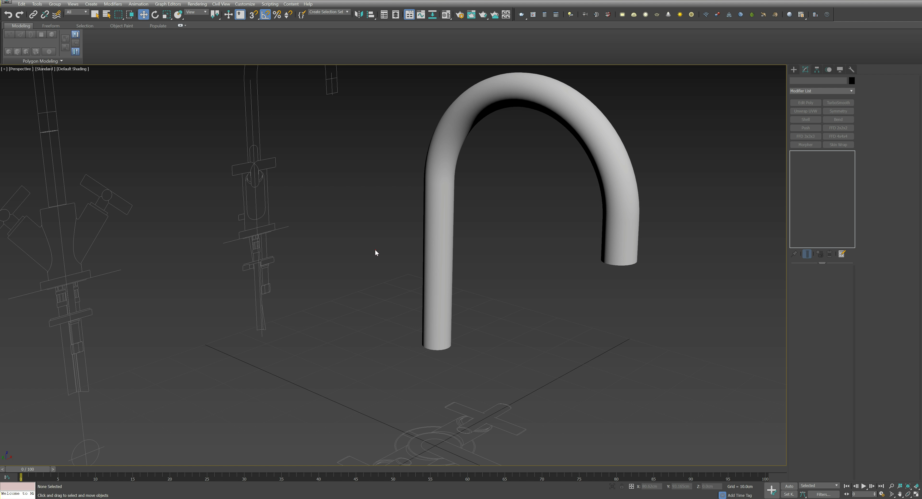
Step: Create a cylinder centred on the faucet base in the top view, about 7.19 cm in radius and 8.13 cm high
key(t)
key(F3)
scroll(305, 220, up, 3)
click(807, 129)
drag(475, 285, 517, 225)
click(516, 222)
key(f)
scroll(321, 327, up, 3)
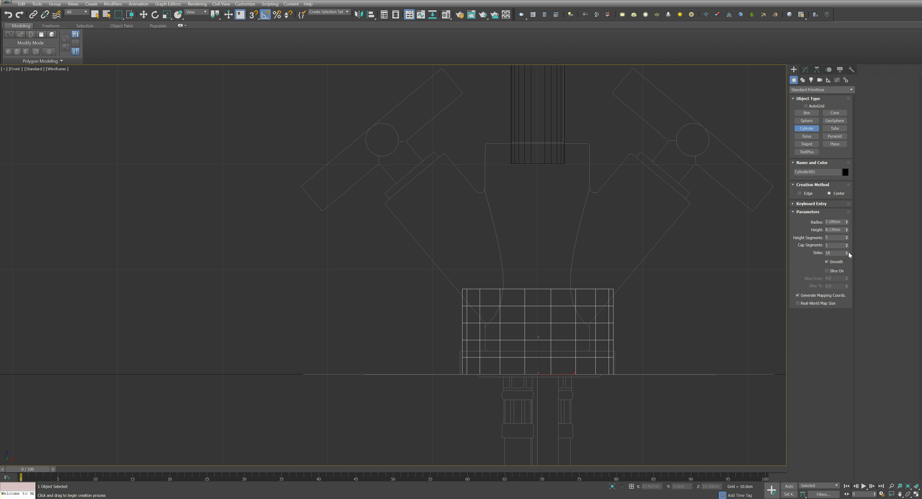
Step: Set the cylinder's height segments to 1 and its sides to 24
double_click(830, 238)
text(1)
key(Tab)
key(Tab)
text(24)
key(Return)
middle_drag(642, 271, 641, 271)
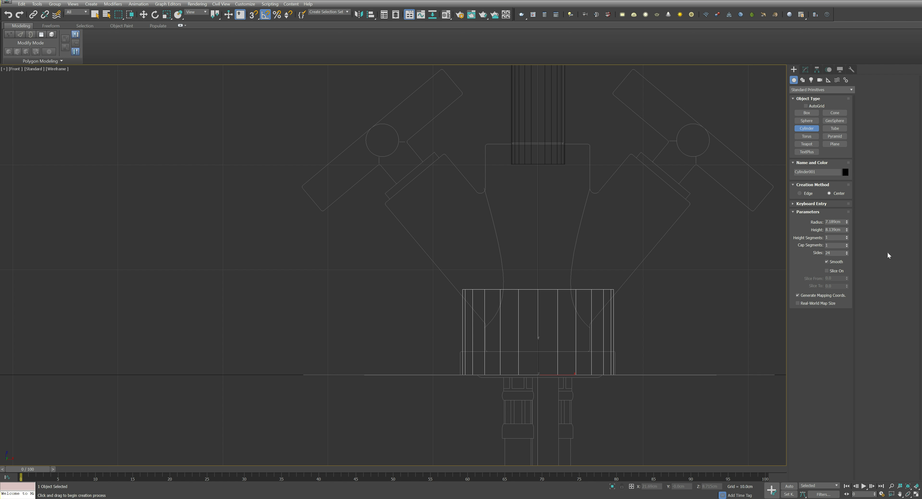
Step: Fit the cylinder to the faucet body outline on the base plate, with radius about 4.96 cm and height about 19.86 cm
drag(848, 223, 848, 246)
middle_drag(561, 302, 538, 345)
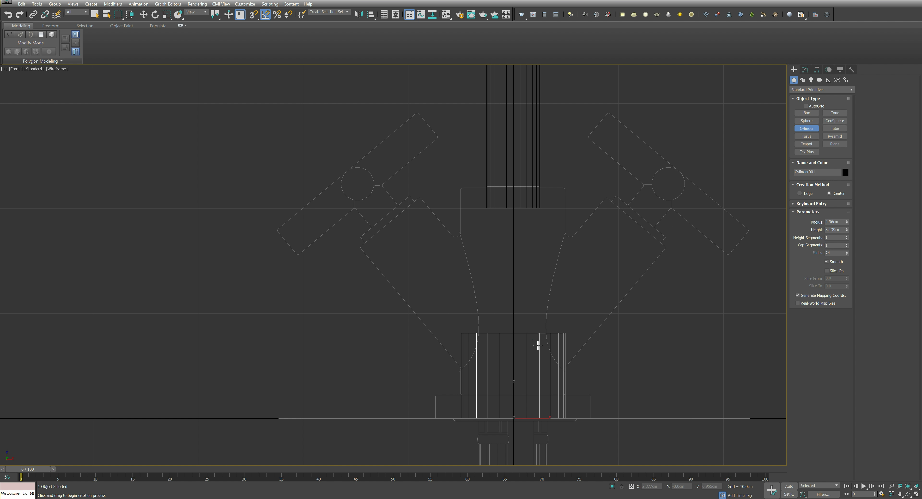
key(w)
drag(513, 389, 513, 367)
click(805, 69)
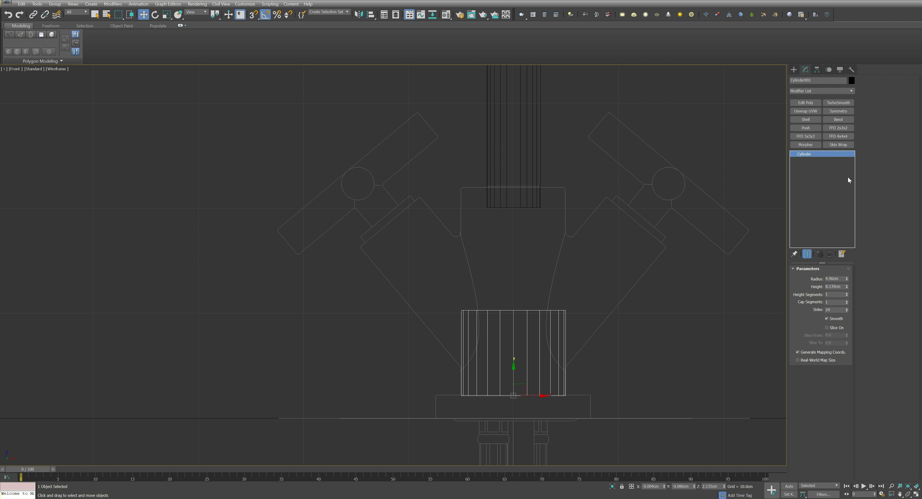
drag(846, 286, 847, 268)
Step: Clone the body cylinder rotated to the side handle's angle and fit its radius, height and position to the branch outline
key(e)
mouse_move(544, 359)
shift+mouse_down()
mouse_move(530, 371)
mouse_move(521, 347)
shift+mouse_up()
key(Return)
key(w)
drag(846, 278, 847, 288)
drag(513, 347, 512, 343)
drag(846, 287, 847, 286)
Step: Select both cylinders in the shaded perspective view and assign the default material to them
key(alt+w)
middle_click(558, 397)
key(alt+w)
ctrl+click(448, 309)
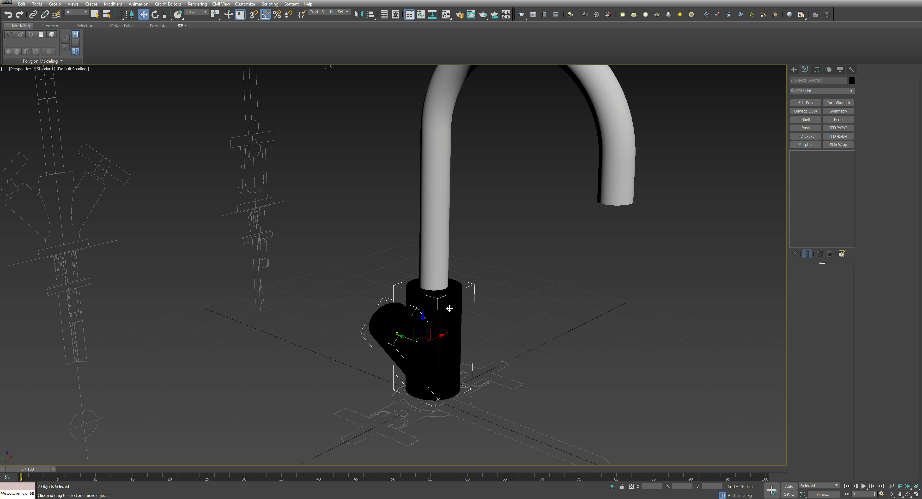
key(m)
click(228, 197)
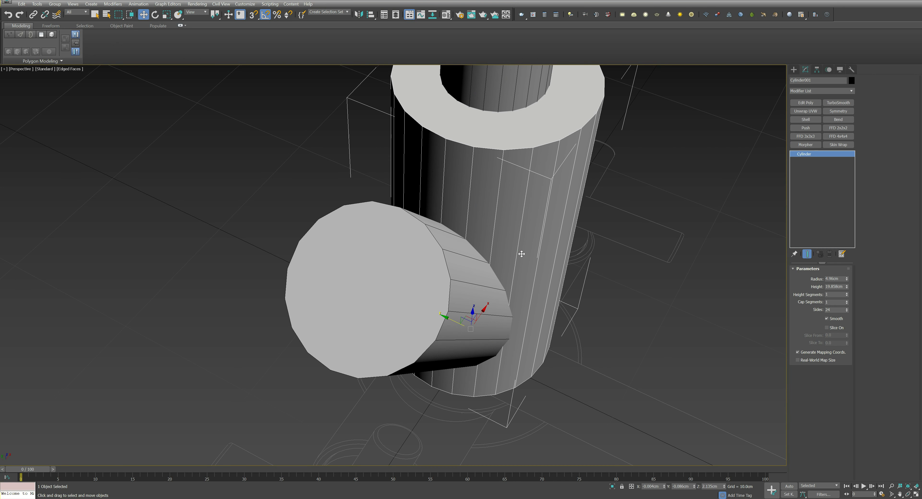
Step: Convert the vertical body cylinder to an editable poly and enter vertex editing at its intersection with the branch
right_click(521, 250)
scroll(473, 246, up, 5)
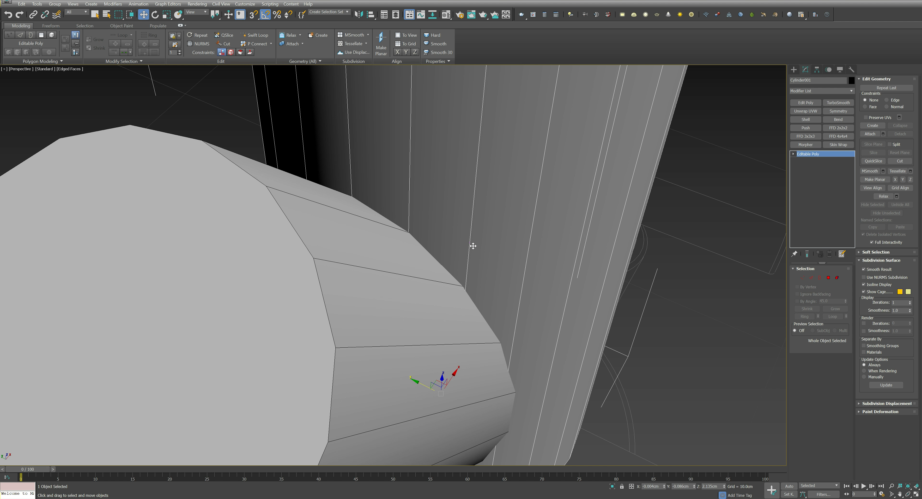
key(1)
alt+middle_drag(473, 246, 541, 257)
Step: Cut edges into the body cylinder along the curve where the angled branch intersects it
click(897, 162)
alt+middle_drag(372, 221, 458, 273)
click(350, 219)
click(413, 237)
scroll(475, 301, up, 3)
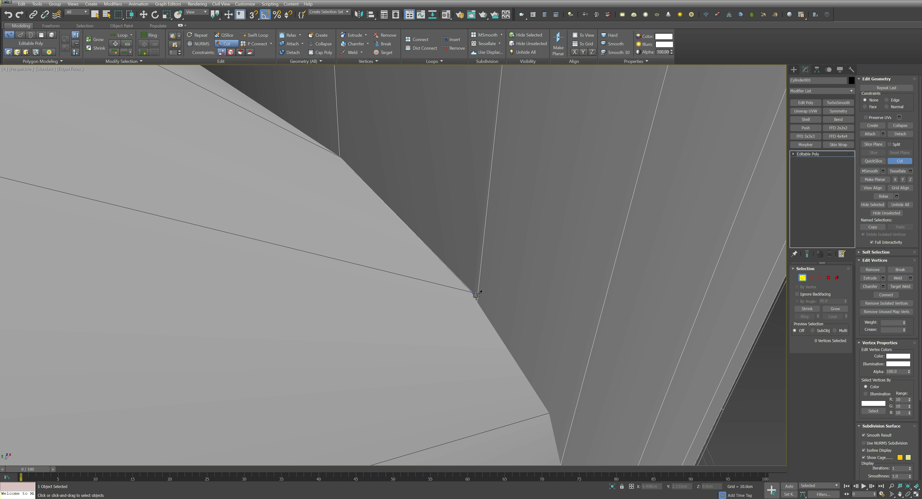
click(474, 293)
scroll(479, 317, down, 5)
scroll(465, 315, up, 5)
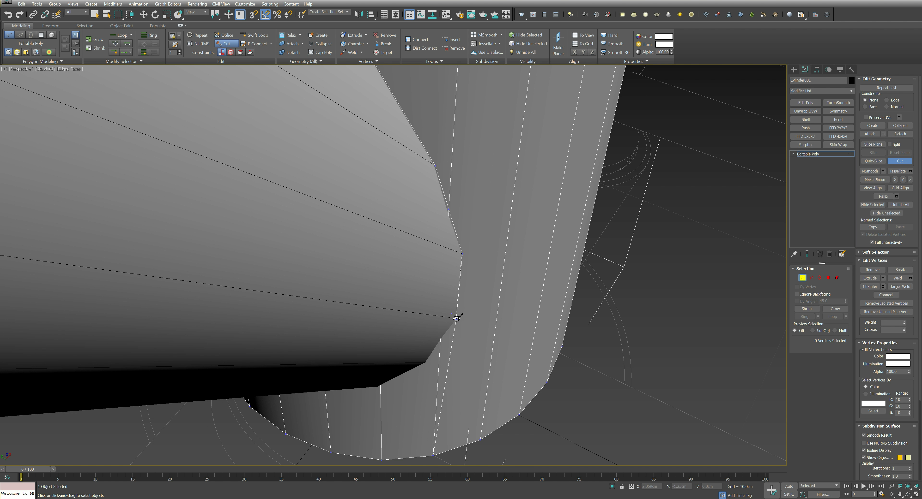
alt+middle_drag(456, 319, 428, 319)
click(383, 346)
click(320, 369)
right_click(264, 373)
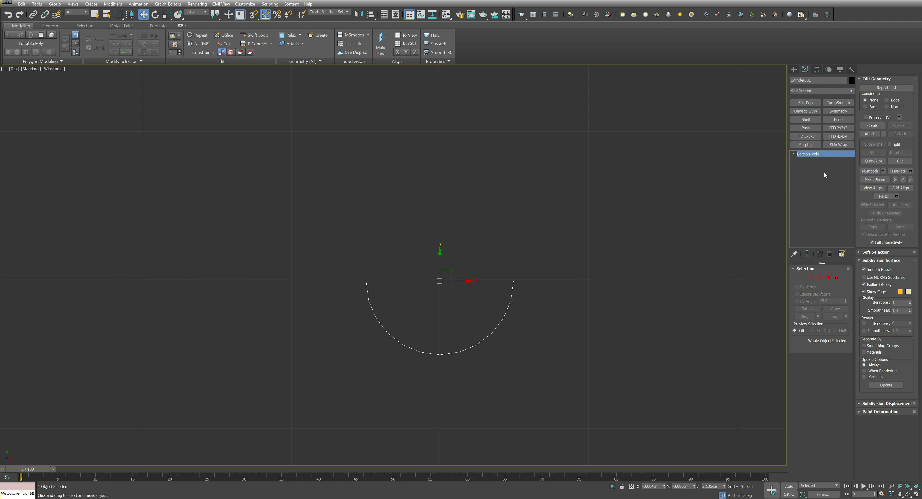
Step: Add a Symmetry modifier to the half body, mirroring it on the Y axis with Flip enabled
click(838, 111)
click(817, 283)
alt+middle_drag(579, 250, 575, 201)
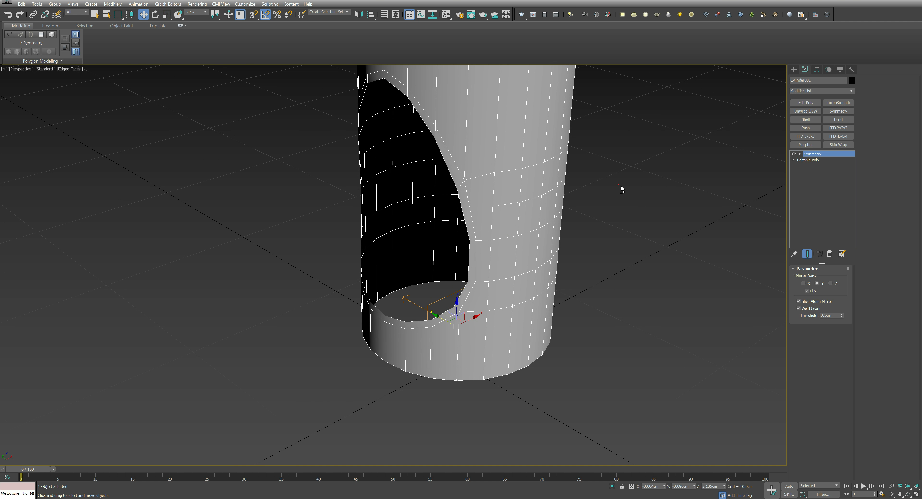
key(2)
key(1)
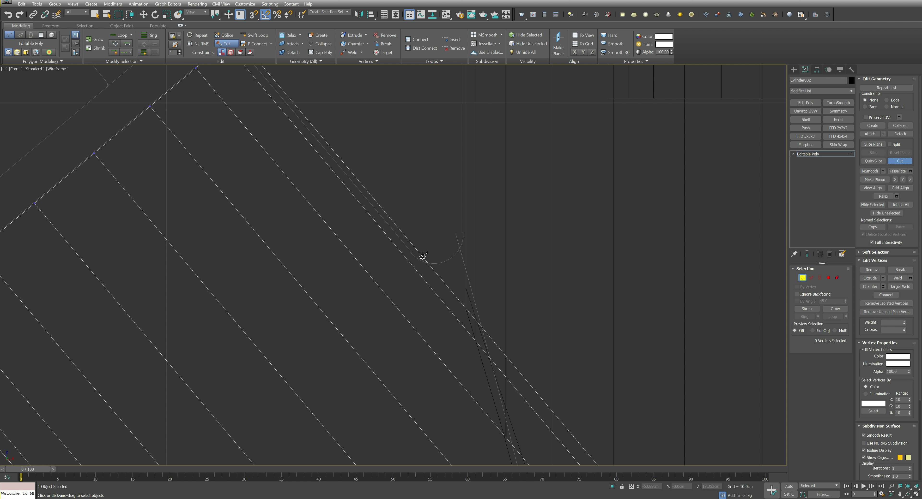
Step: Cut edges across the angled branch cylinder along its junction curve with the body in the front view
click(417, 246)
scroll(422, 215, down, 2)
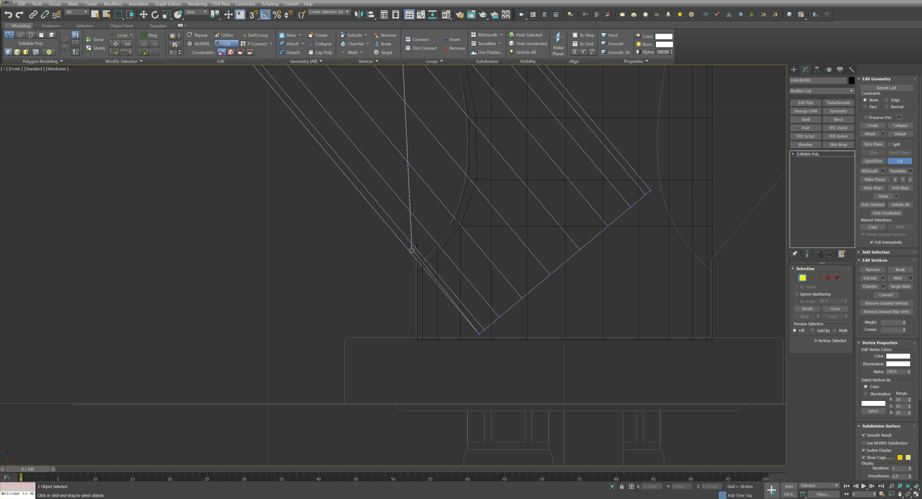
middle_drag(425, 73, 460, 226)
click(450, 177)
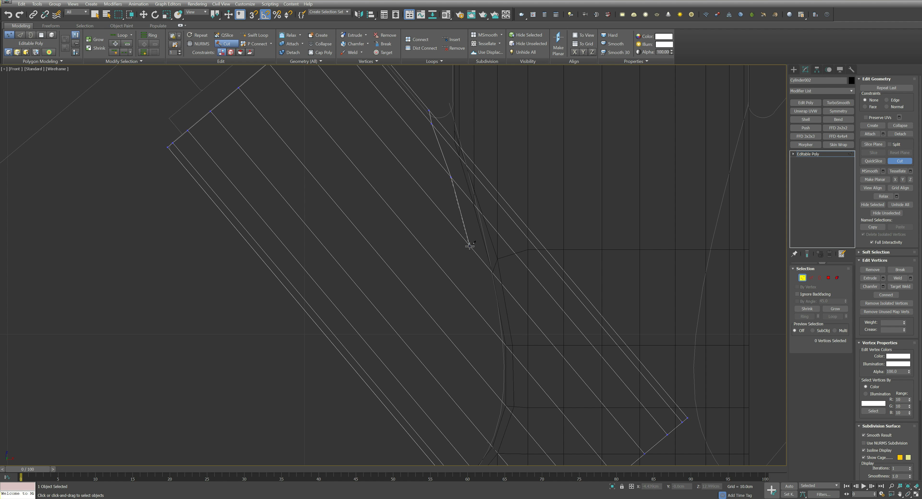
click(471, 247)
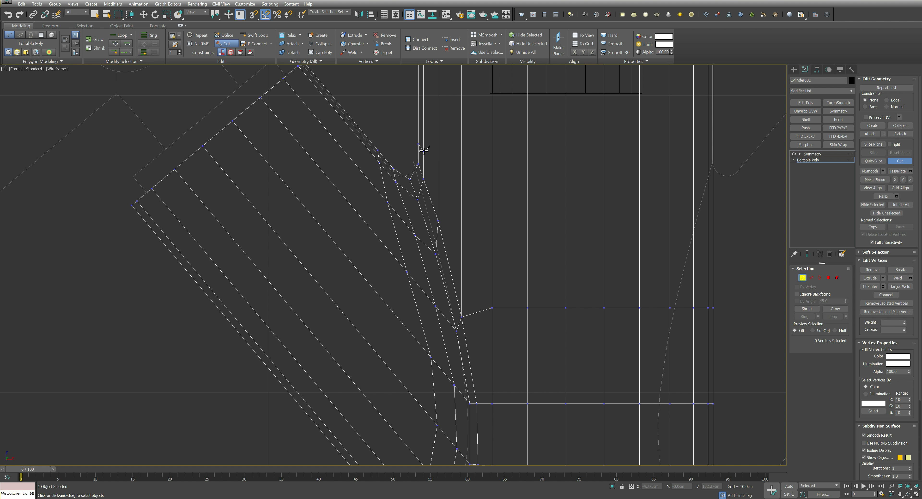
Step: Cut a supporting edge on the body around the upper junction, running down to the upper horizontal edge row
click(437, 180)
click(461, 256)
click(491, 309)
right_click(491, 308)
Step: Cut a supporting edge on the body around the lower junction, ending at the lowest horizontal edge row
middle_drag(495, 344, 468, 128)
click(391, 355)
click(396, 353)
click(411, 343)
click(465, 296)
right_click(465, 296)
right_click(486, 306)
Step: Remove the short edge beside the lower junction and target-weld the lowest row's end vertex to the row above
key(2)
click(452, 296)
key(BackSpace)
middle_drag(493, 272, 469, 226)
key(1)
key(ctrl+w)
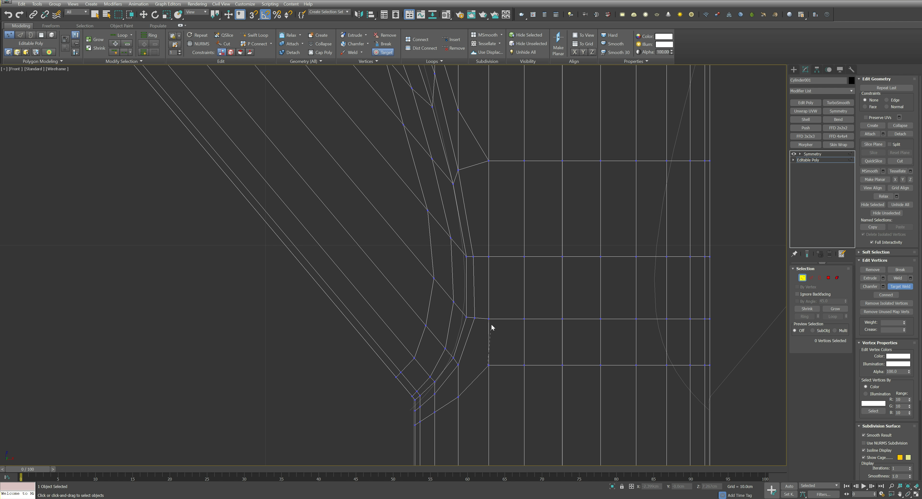
click(489, 319)
right_click(488, 320)
Step: Remove the body's lowest horizontal edge loop and raise the nearby vertex to smooth the lower junction curve
key(2)
double_click(503, 338)
key(ctrl+BackSpace)
key(1)
click(458, 397)
drag(460, 368, 460, 355)
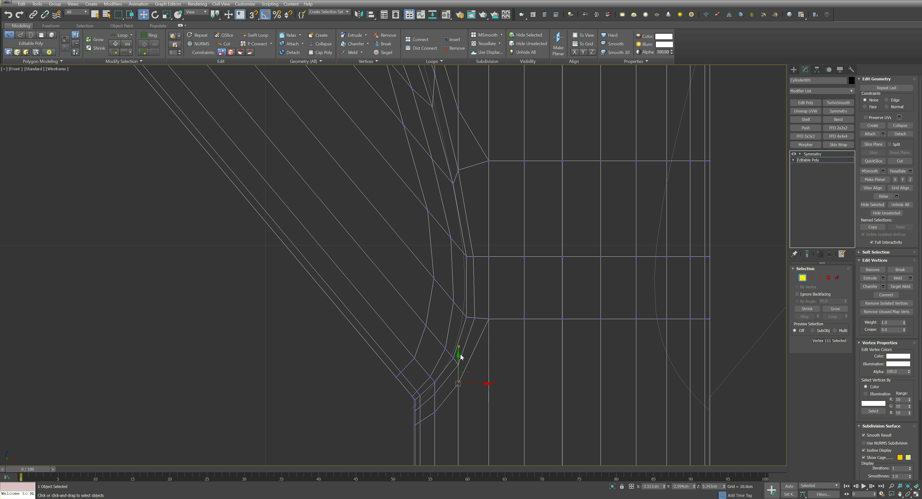
Step: Examine the vertices and edge flow around the branch-to-body junction in the perspective view
middle_drag(453, 103, 469, 249)
click(506, 308)
key(p)
alt+middle_drag(568, 331, 592, 338)
click(490, 204)
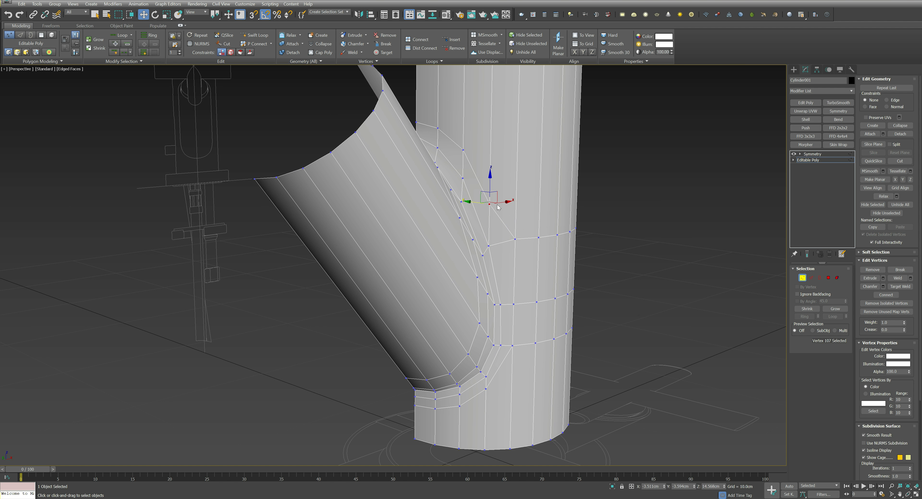
click(498, 208)
click(489, 203)
click(687, 203)
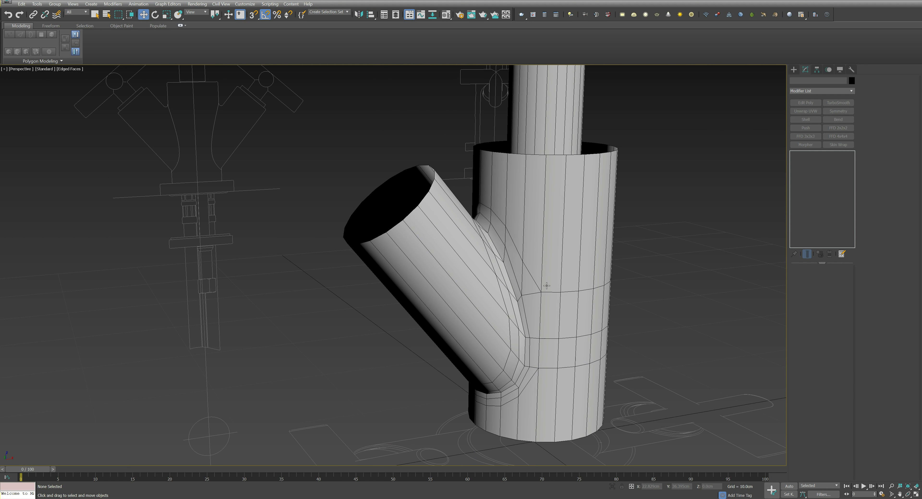
Step: Insert a horizontal edge loop on the body above its upper edge row with Swift Loop, beneath the Symmetry modifier
click(838, 111)
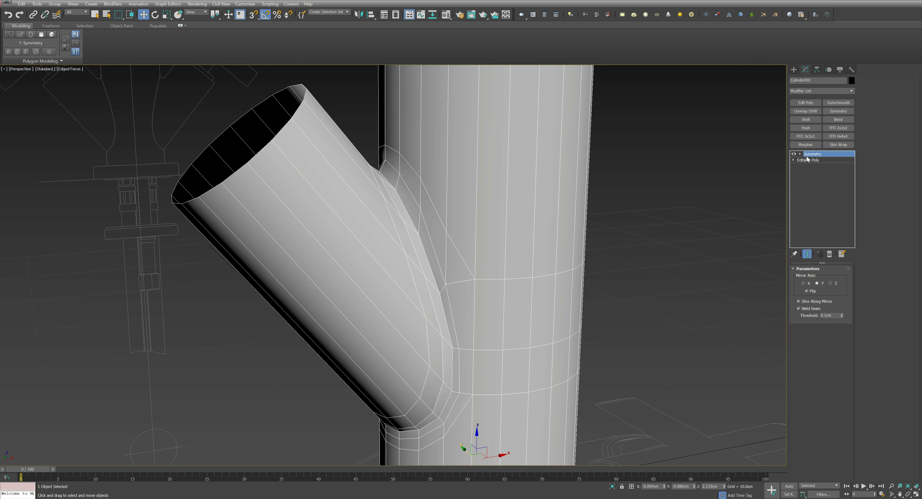
click(807, 159)
click(255, 35)
click(477, 234)
right_click(477, 234)
Step: Connect the vertices between the new edge loop and the supporting edge around the junction
key(1)
key(F3)
drag(441, 229, 481, 241)
click(884, 294)
key(F3)
key(2)
key(1)
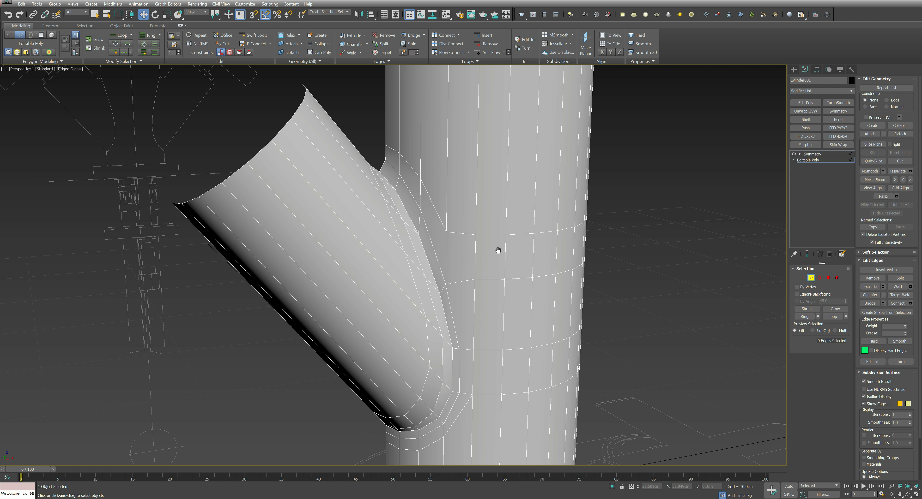
Step: Scale the end-cap polygon of the angled branch and extrude it outward past the rim
scroll(594, 261, down, 5)
key(alt+w)
key(4)
click(646, 363)
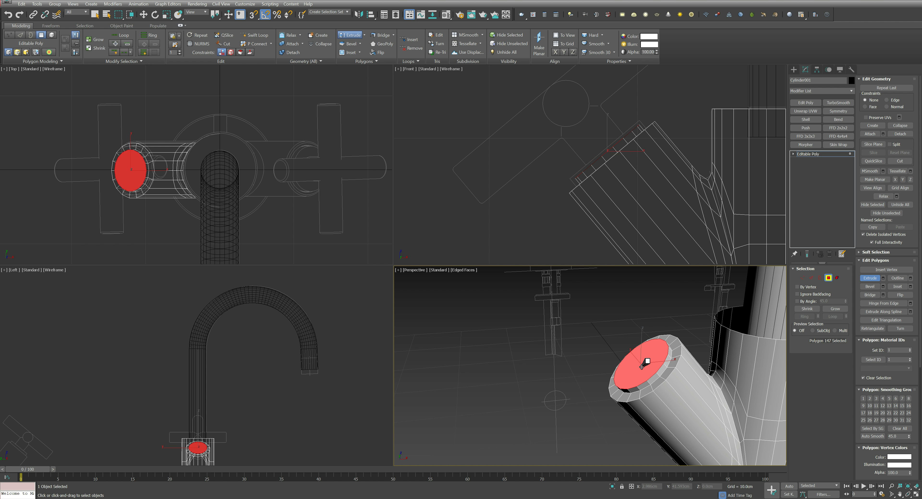
key(r)
drag(638, 363, 665, 353)
click(869, 278)
key(r)
key(shift+e)
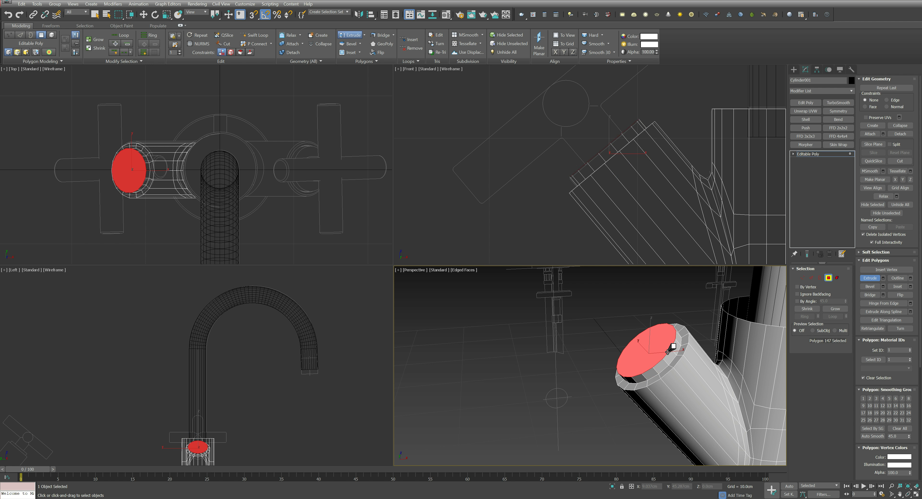
key(r)
Step: Extend the open border inside the branch's rim deeper into the branch, copying its edges along the branch axis in the Front view
scroll(631, 343, up, 3)
scroll(632, 343, up, 2)
key(2)
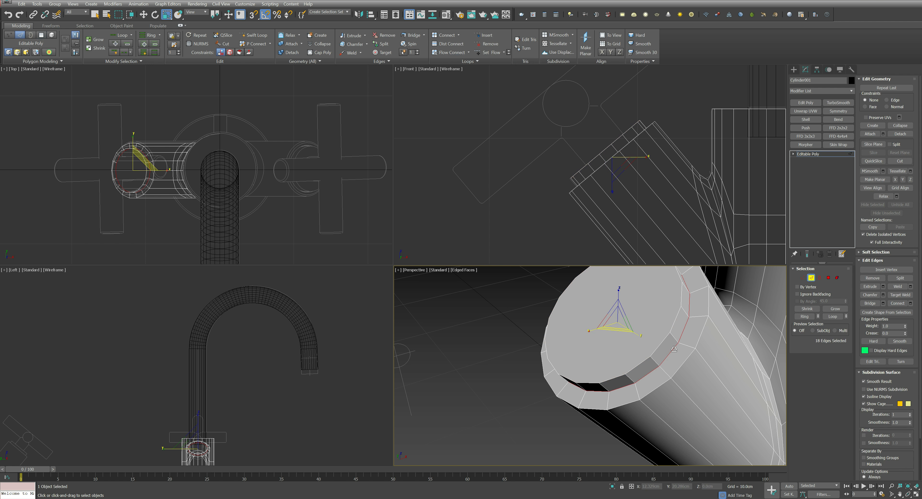
key(3)
middle_drag(506, 242, 511, 243)
key(alt+w)
key(w)
shift+drag(457, 240, 481, 267)
key(alt+w)
middle_click(613, 343)
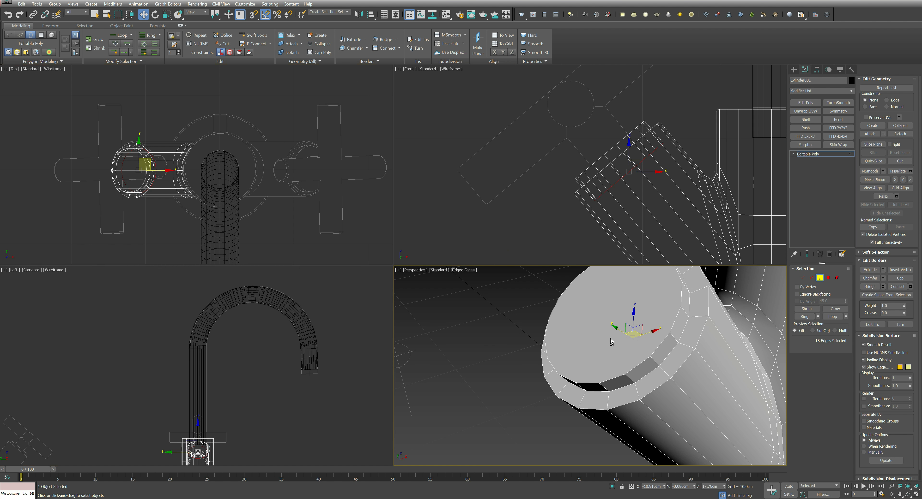
Step: Inset the branch's end-cap polygon and delete the inner face to open a round hole in the cap
key(alt+w)
click(273, 308)
scroll(322, 297, down, 4)
key(4)
click(412, 250)
key(i)
key(w)
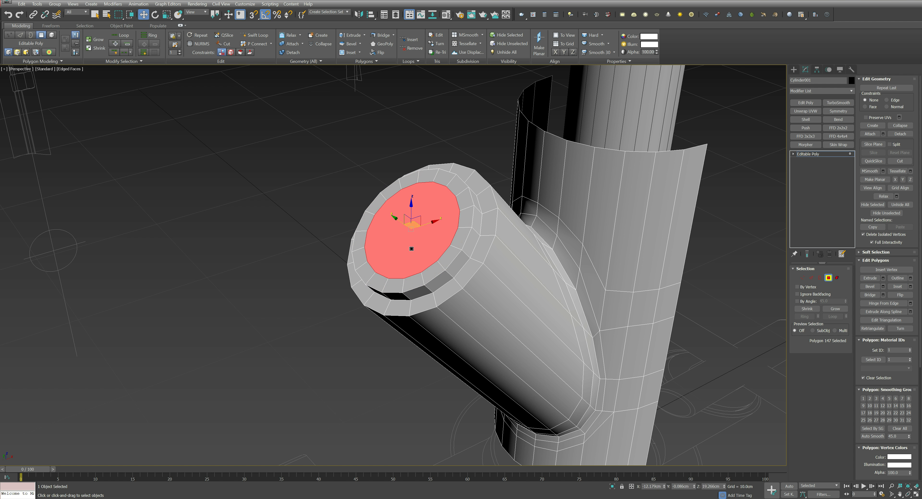
key(alt+w)
scroll(638, 341, up, 2)
click(897, 287)
drag(619, 358, 615, 374)
key(Delete)
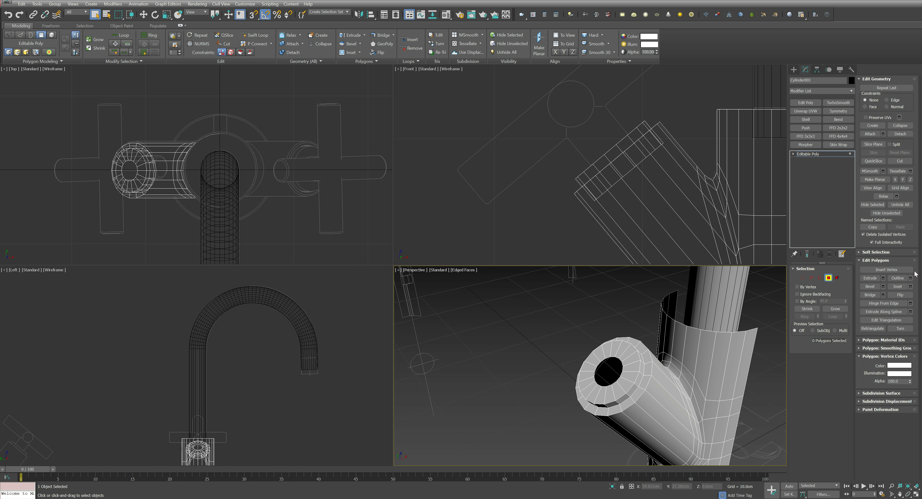
Step: Create a standard-primitive cylinder over the circular handle outline beyond the branch in the Front view
click(829, 279)
middle_click(632, 185)
key(alt+w)
click(793, 70)
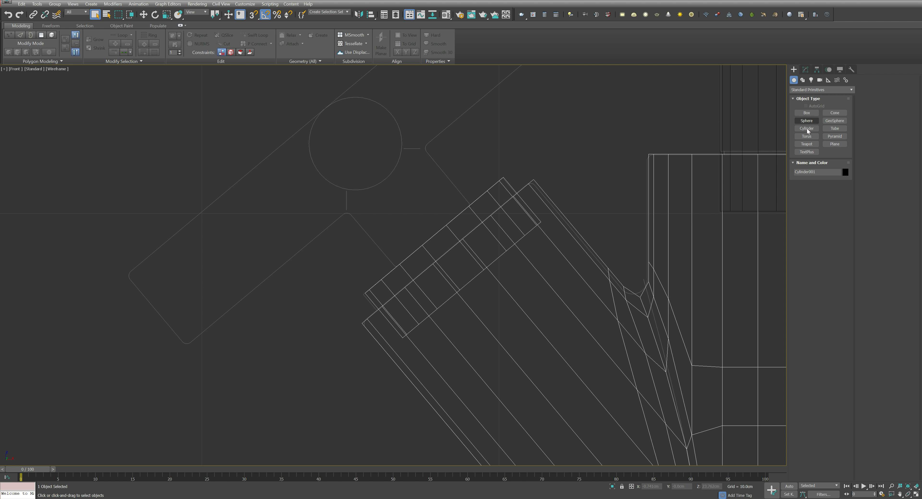
click(807, 129)
middle_drag(361, 150, 484, 221)
drag(484, 220, 523, 245)
key(w)
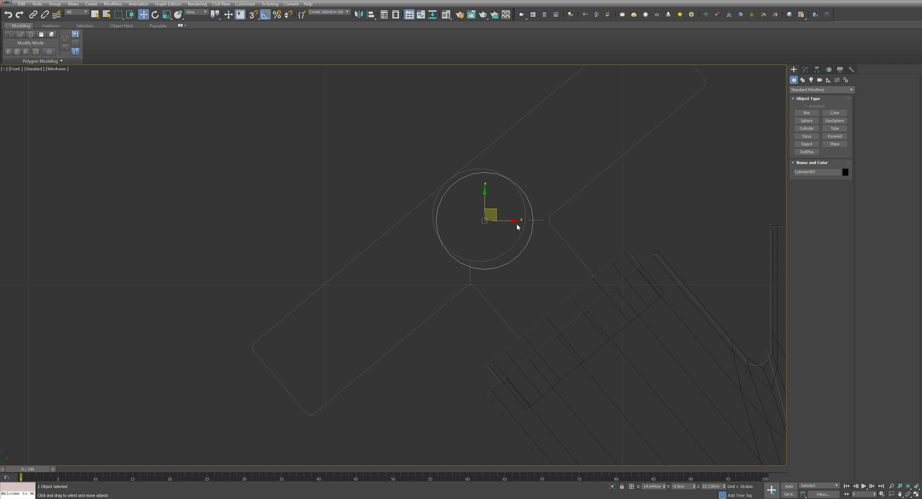
Step: Scale and position the new cylinder to match the circular handle outline
key(r)
drag(502, 216, 486, 201)
key(w)
key(alt+w)
key(alt+w)
Step: Convert the cylinder to an editable poly and stretch its end vertices to the tip of the cross-handle outline in the Top view
right_click(494, 286)
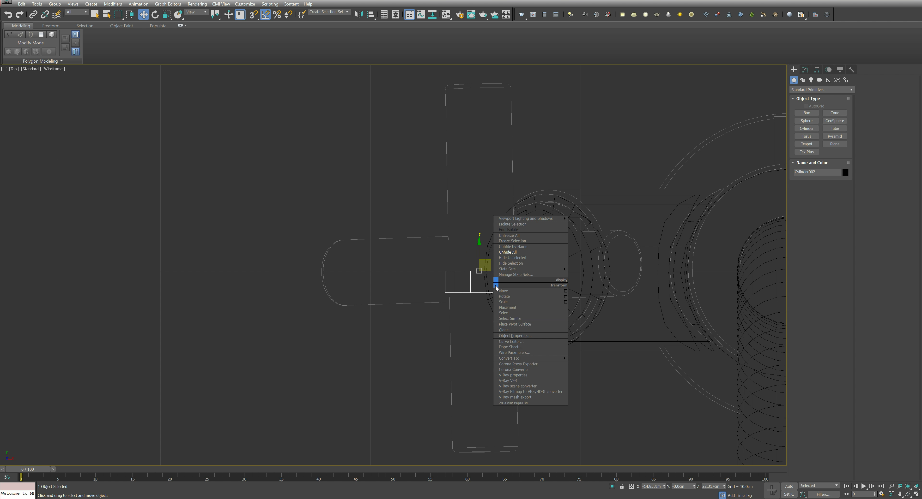
mouse_move(518, 359)
click(594, 365)
key(1)
drag(536, 314, 427, 283)
middle_drag(497, 342, 483, 299)
drag(466, 231, 487, 361)
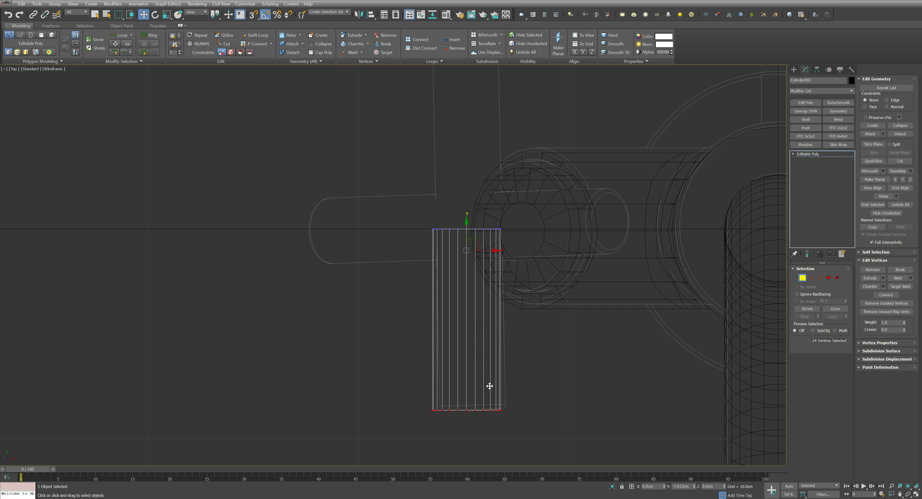